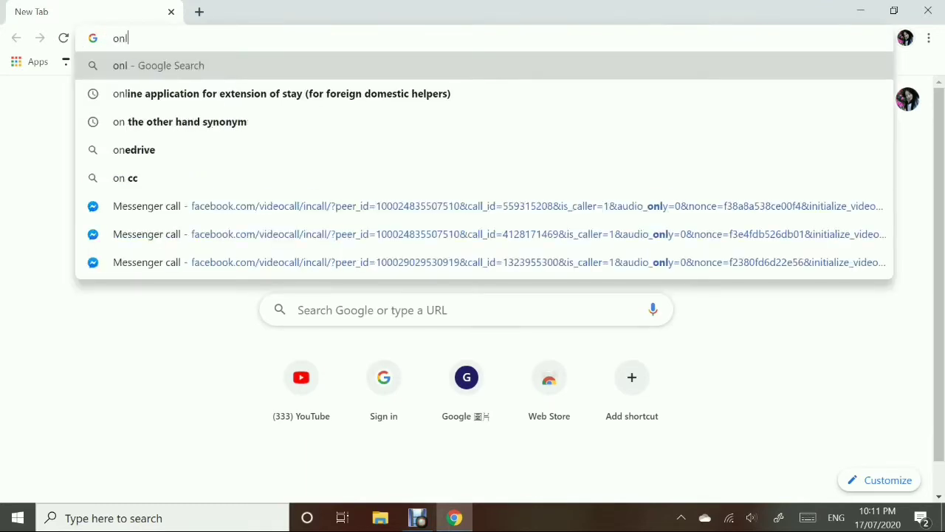
- Search 'online appointment booking for repl' and open the GovHK ID card replacement booking page
text(appointment booking for repl)
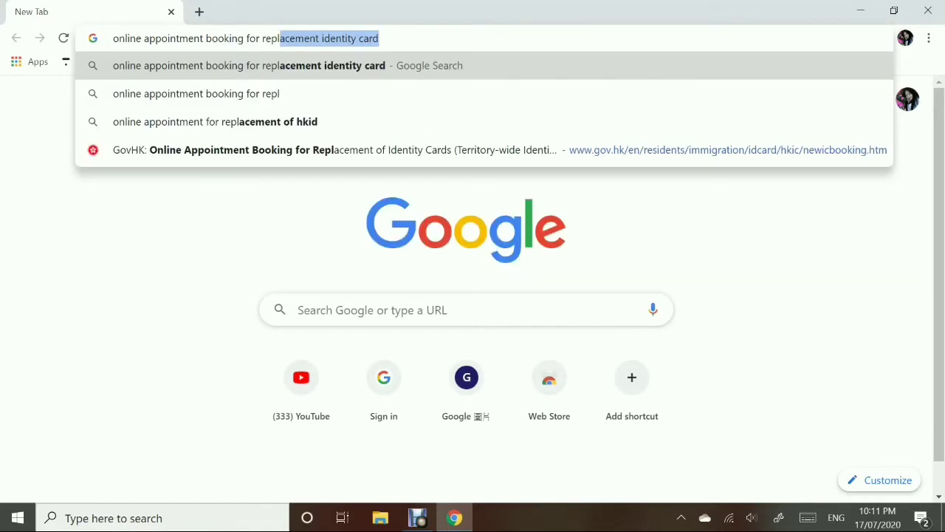
key(Down)
key(Down)
key(Down)
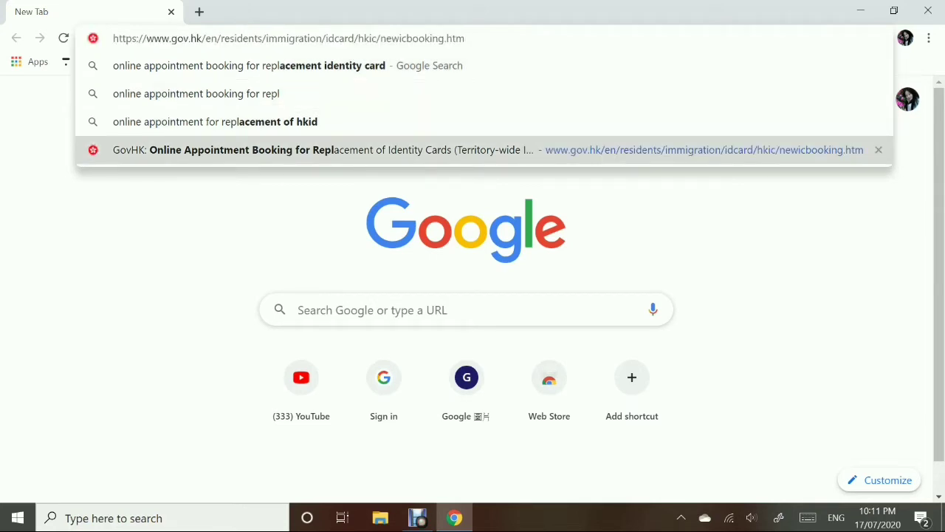
click(133, 157)
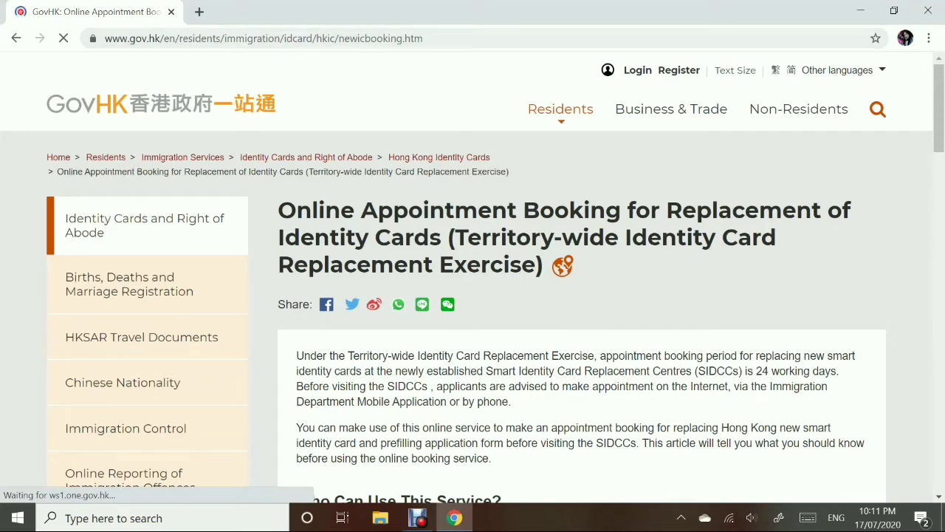
- Launch the Online Appointment Booking e-service from the GovHK replacement page
scroll(473, 295, down, 2)
scroll(473, 296, down, 2)
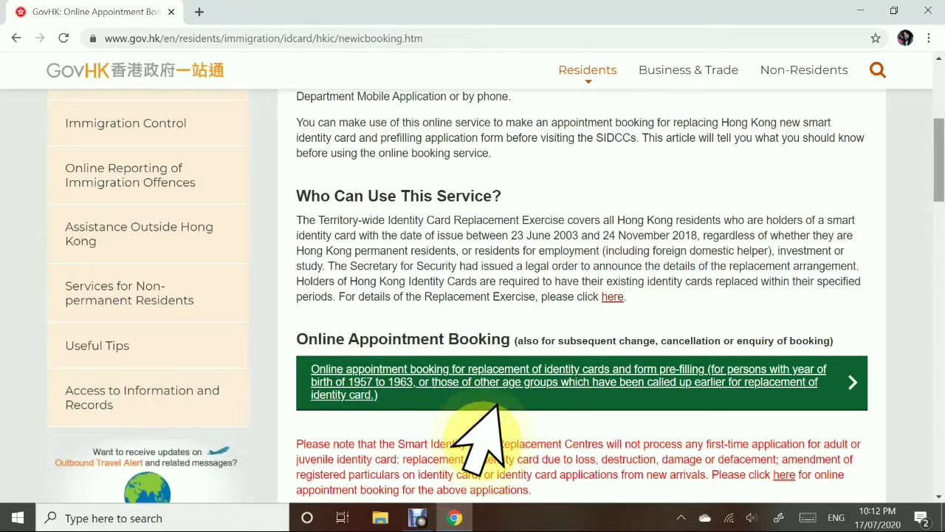
click(495, 403)
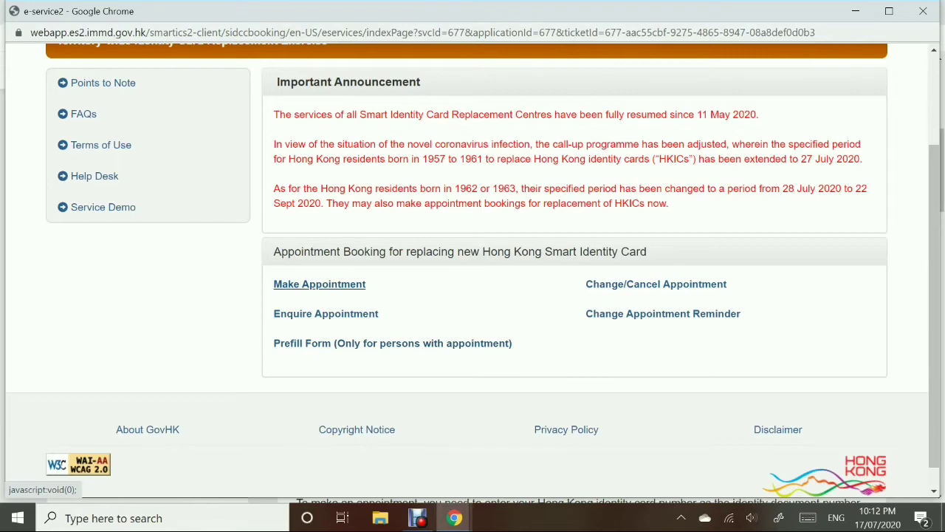
- Start a new appointment and continue past the agreed privacy declaration to Part A
click(363, 286)
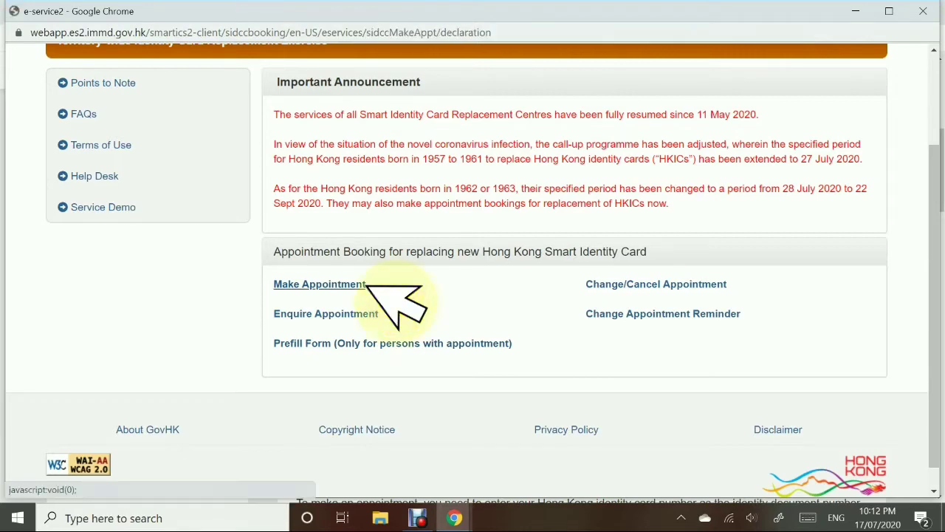
scroll(473, 270, down, 1)
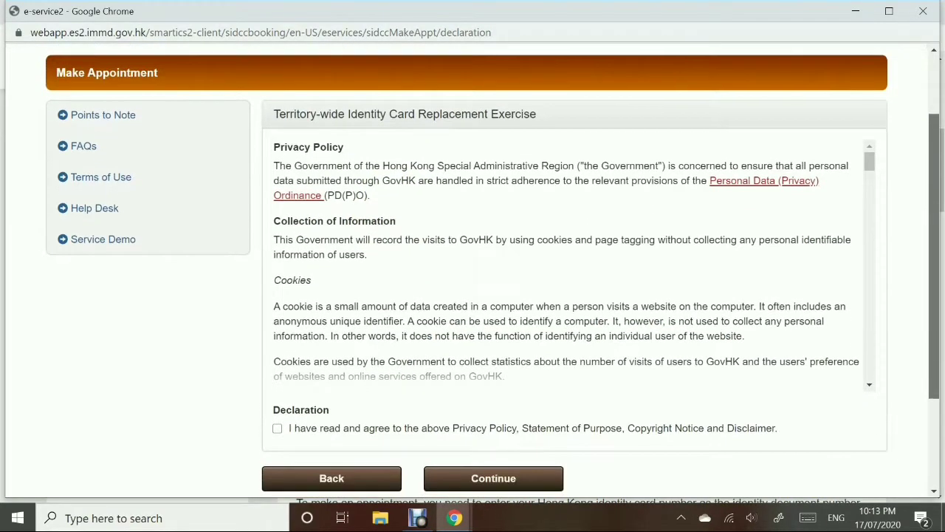
scroll(473, 270, down, 1)
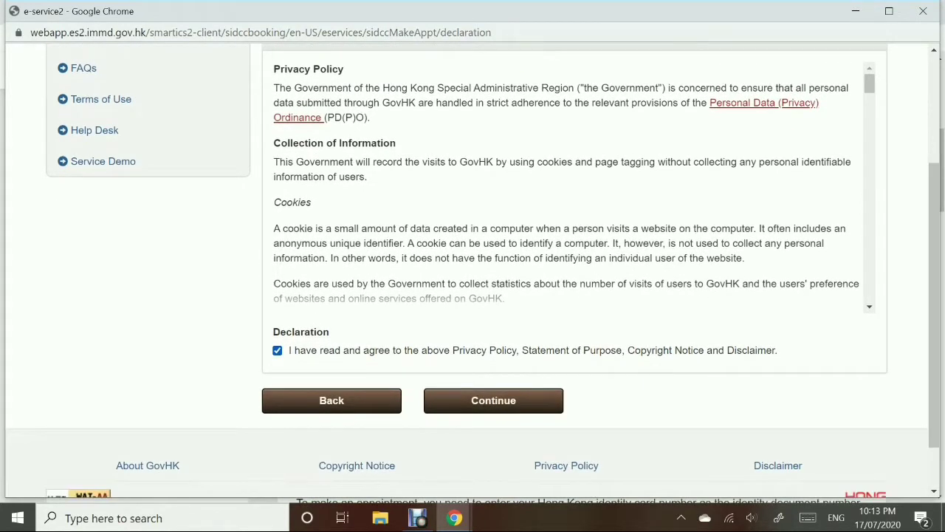
key(Return)
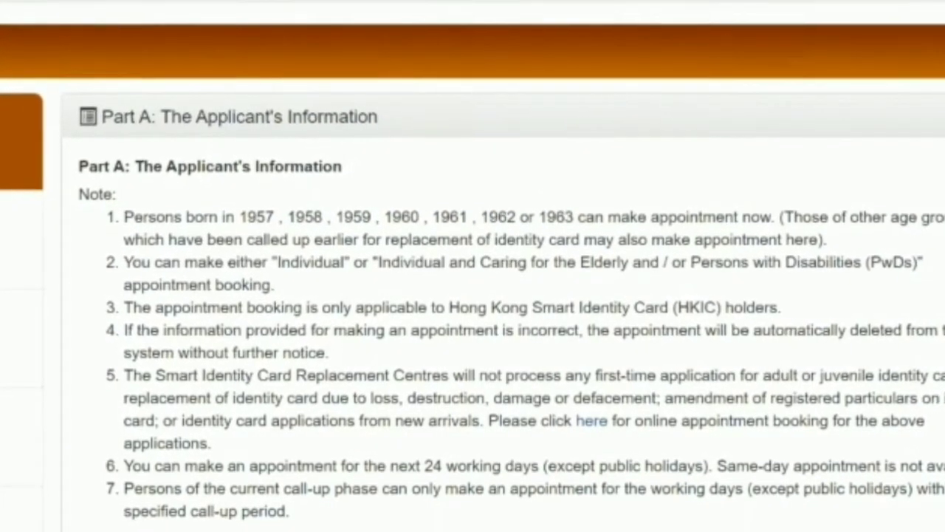
- Enter the first applicant's identity card number and its check digit
scroll(492, 270, down, 1)
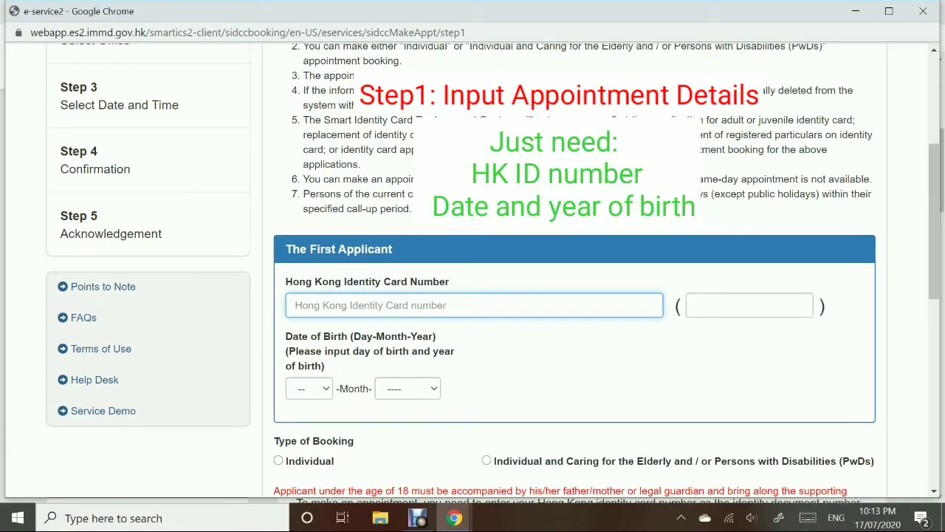
text(A)
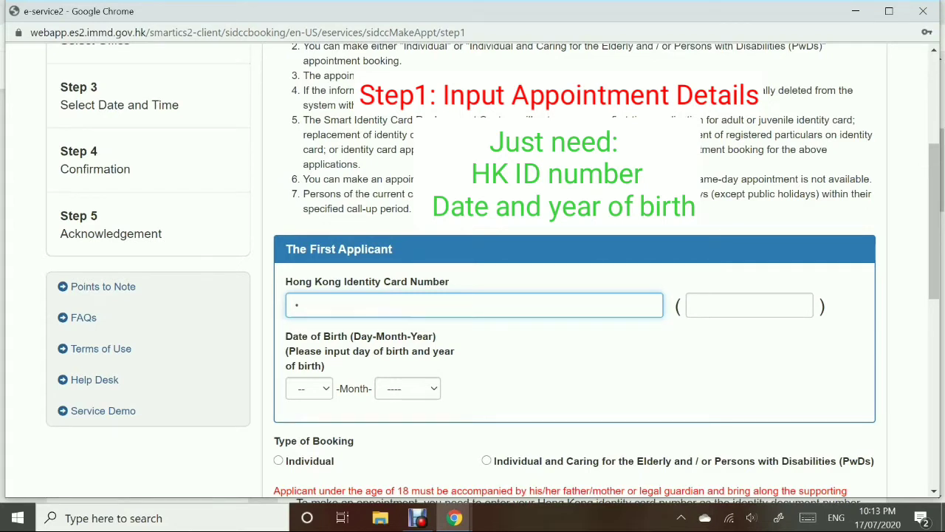
text(1)
click(750, 305)
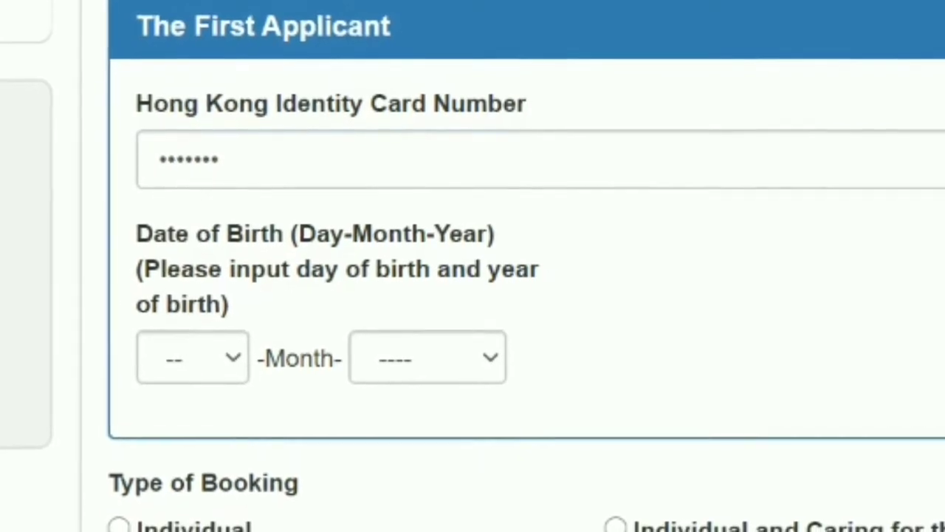
- Set the applicant's date of birth to day 05 and year 1962
click(192, 356)
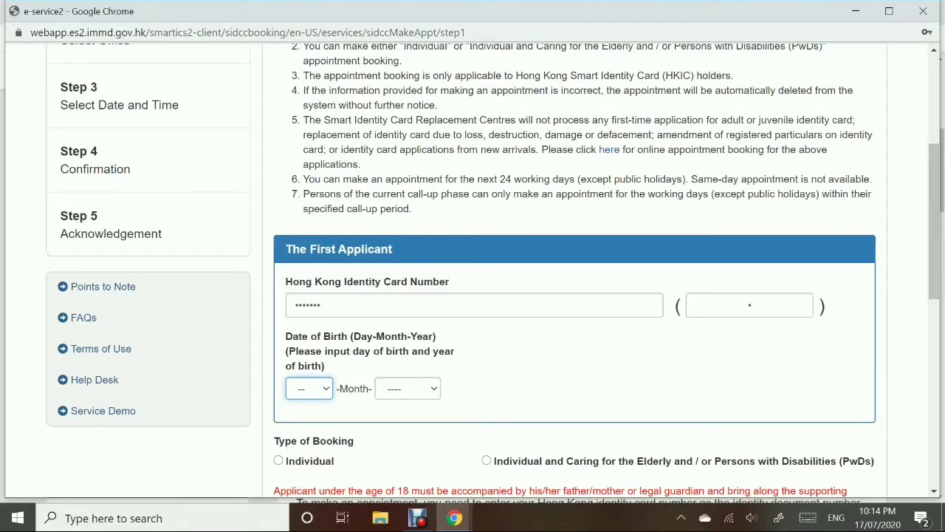
click(308, 388)
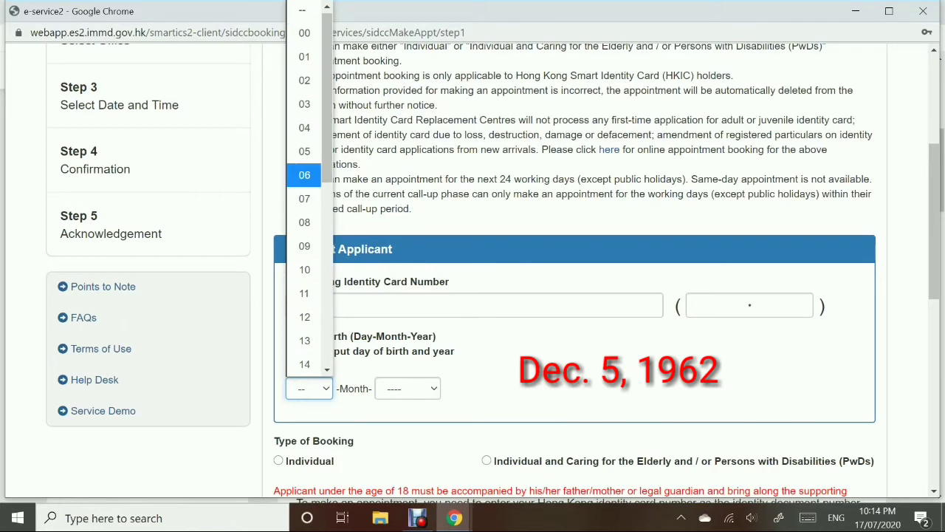
key(Return)
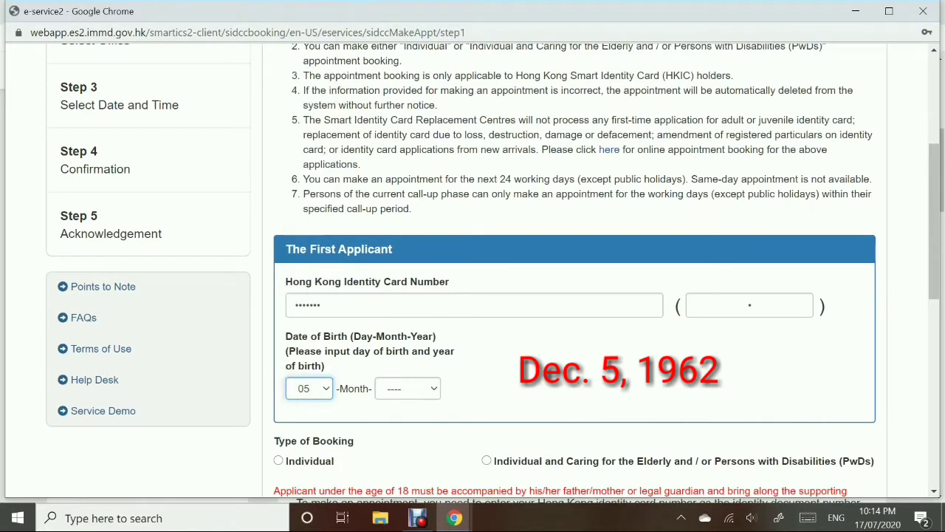
key(Tab)
key(alt+Down)
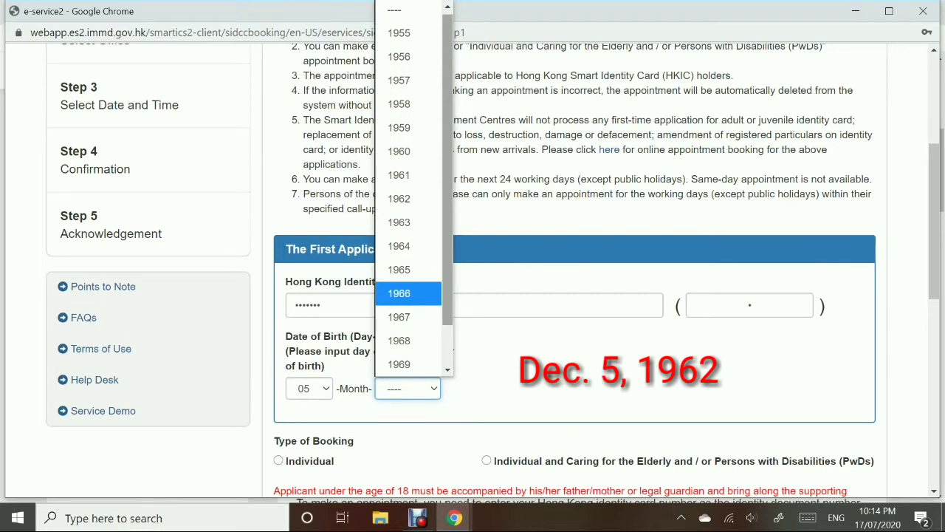
scroll(410, 192, down, 1)
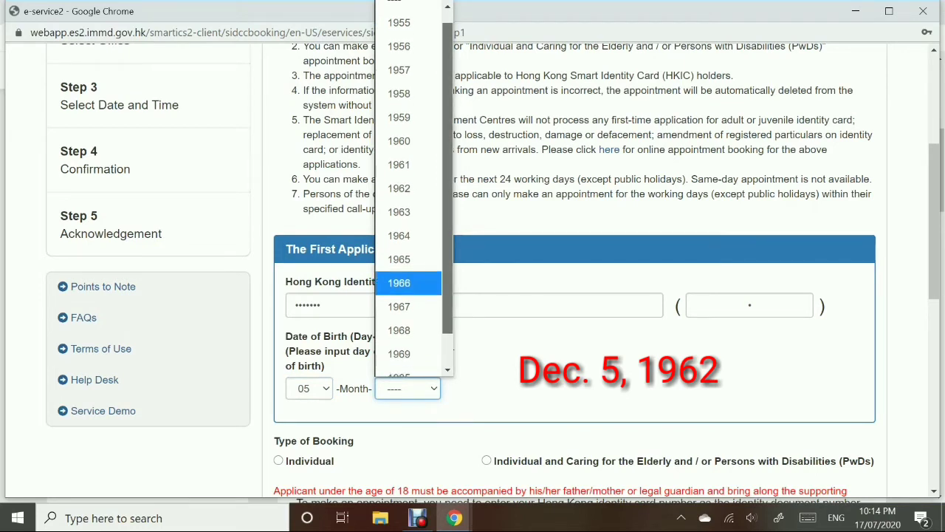
key(Up)
key(Up)
key(Up)
key(Up)
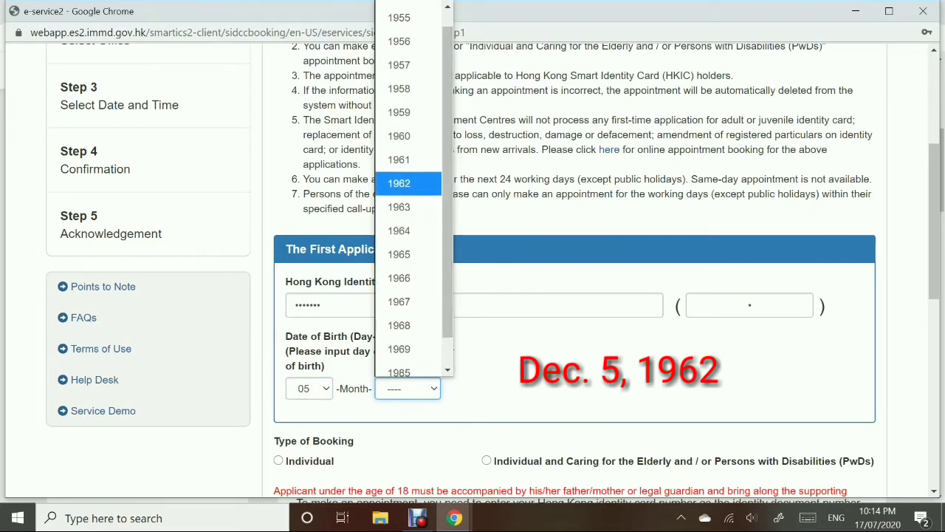
key(Return)
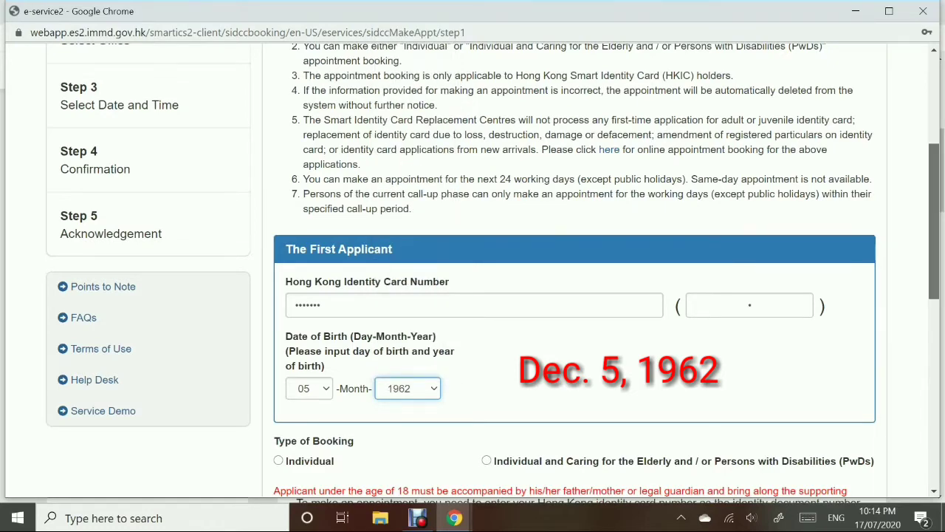
scroll(493, 269, down, 2)
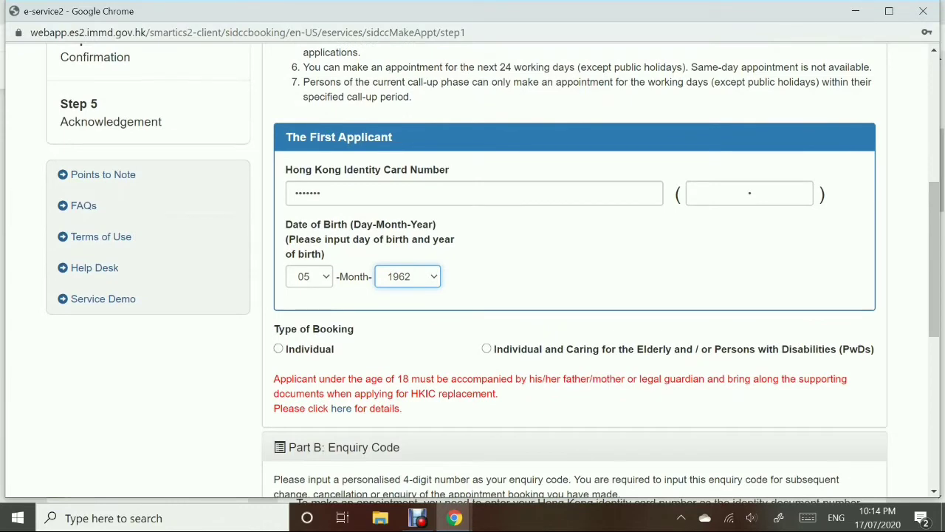
- Book as an Individual applicant and enter a 4-digit personal enquiry code
click(275, 353)
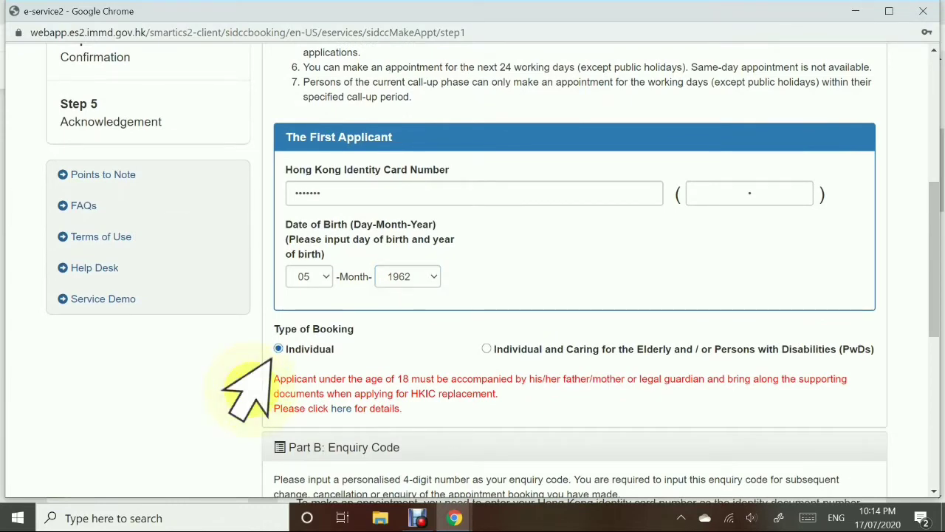
scroll(271, 359, down, 1)
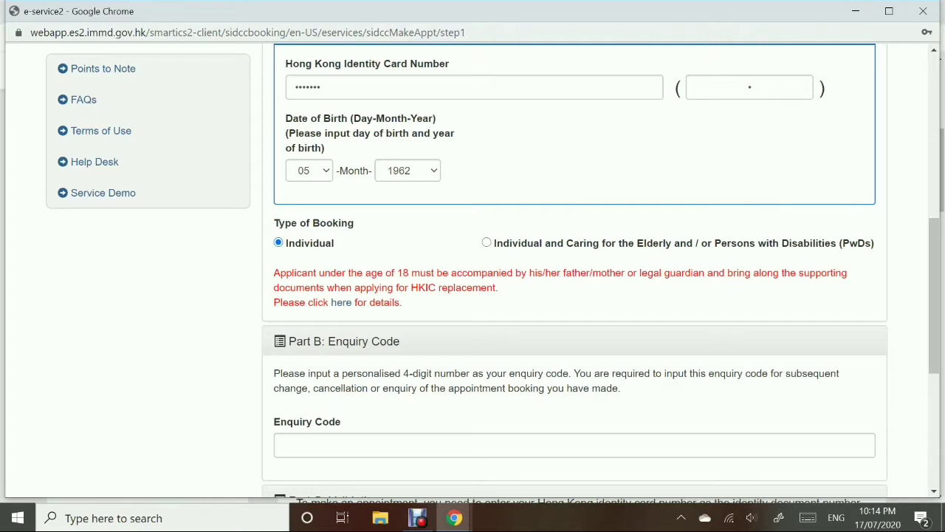
click(275, 447)
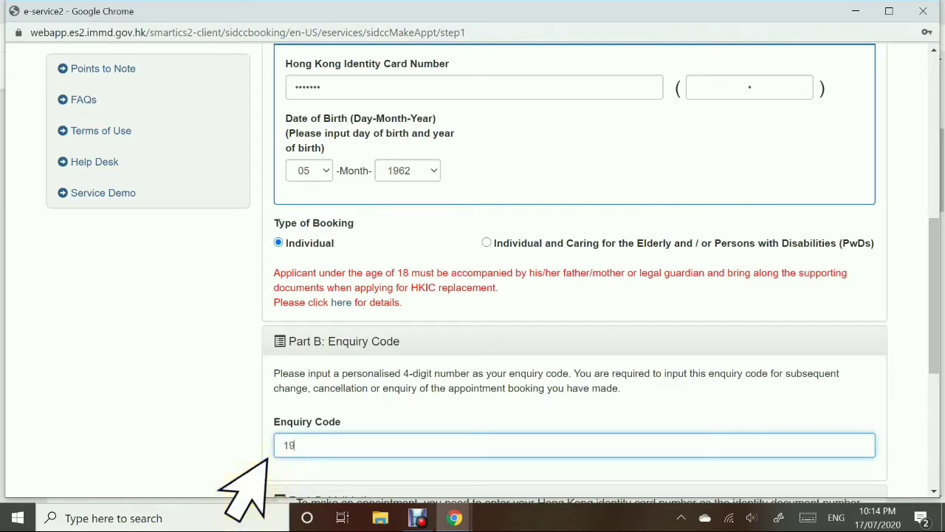
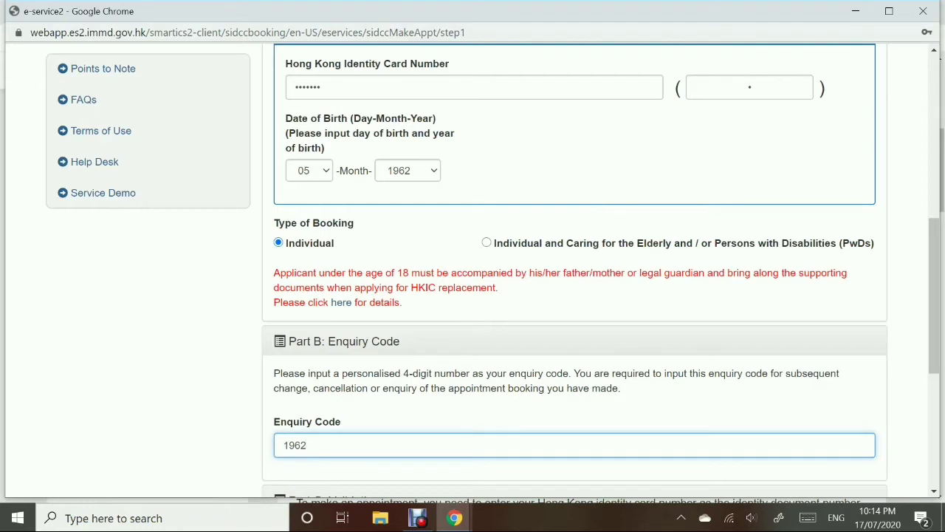
- Fill in the captcha verification code and submit to reach office selection
scroll(492, 272, down, 3)
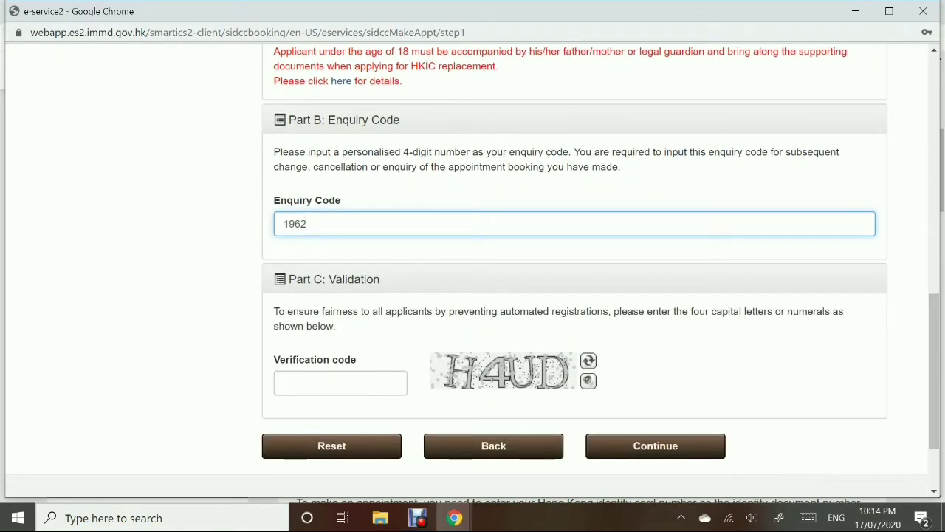
click(282, 382)
text(H)
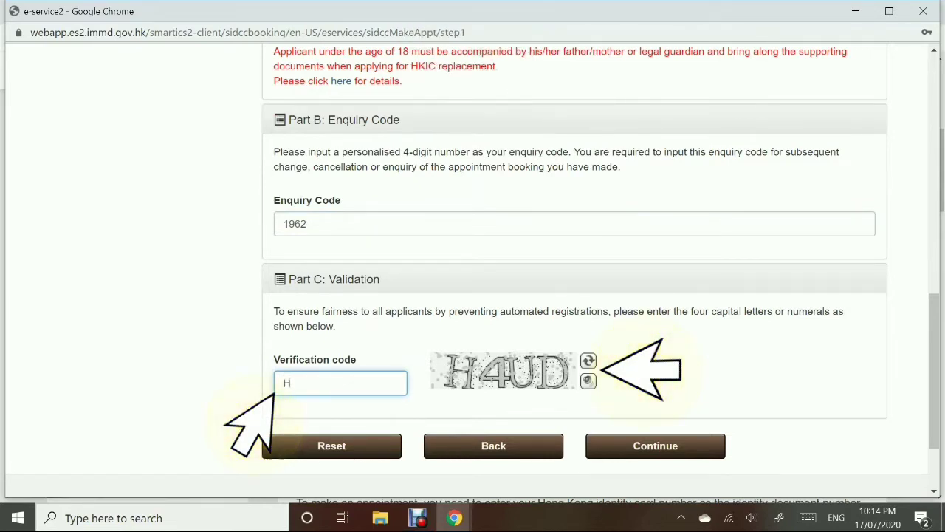
text(4UD)
click(655, 445)
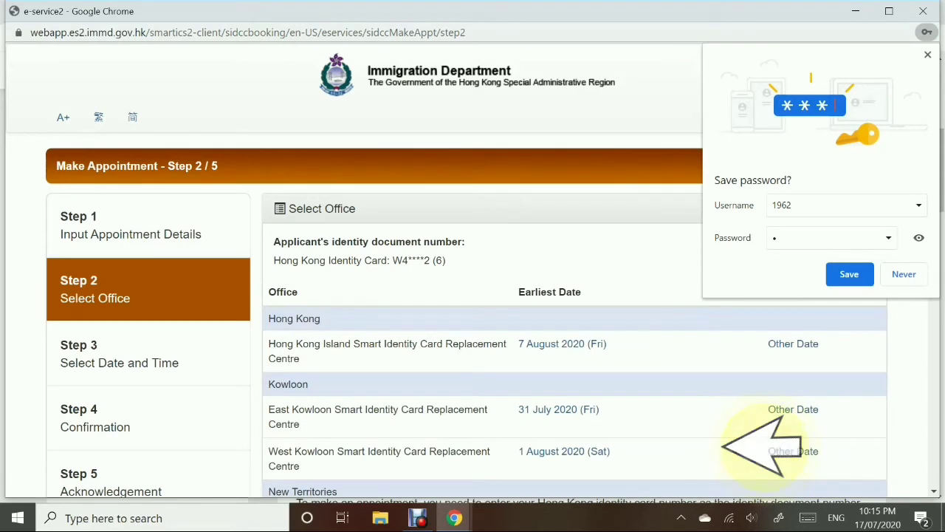
- Save the code in Chrome and show other dates for the Hong Kong Island (Wan Chai) centre
click(849, 274)
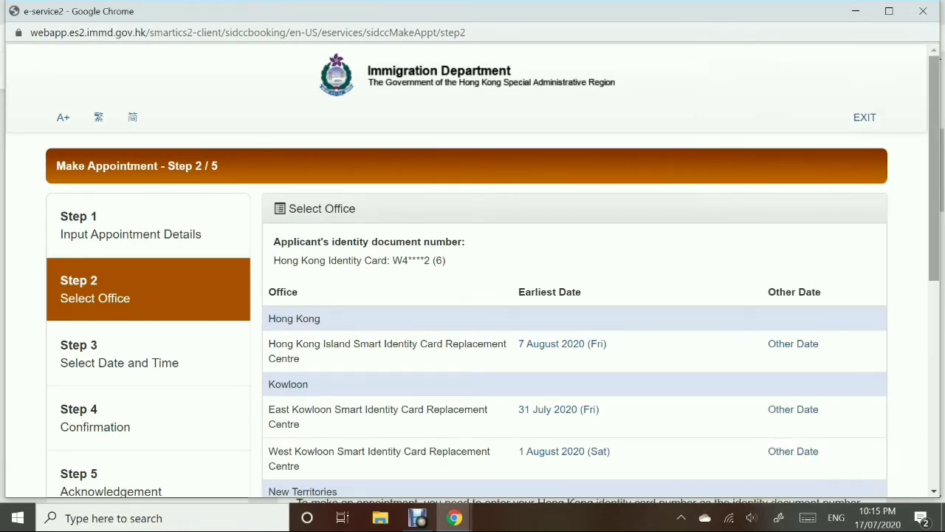
scroll(473, 296, down, 1)
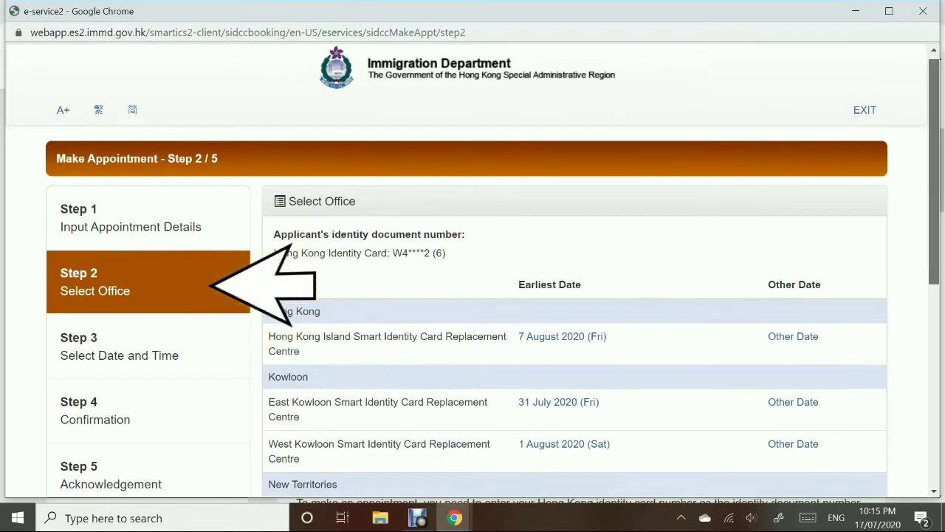
scroll(473, 296, down, 3)
scroll(473, 295, down, 1)
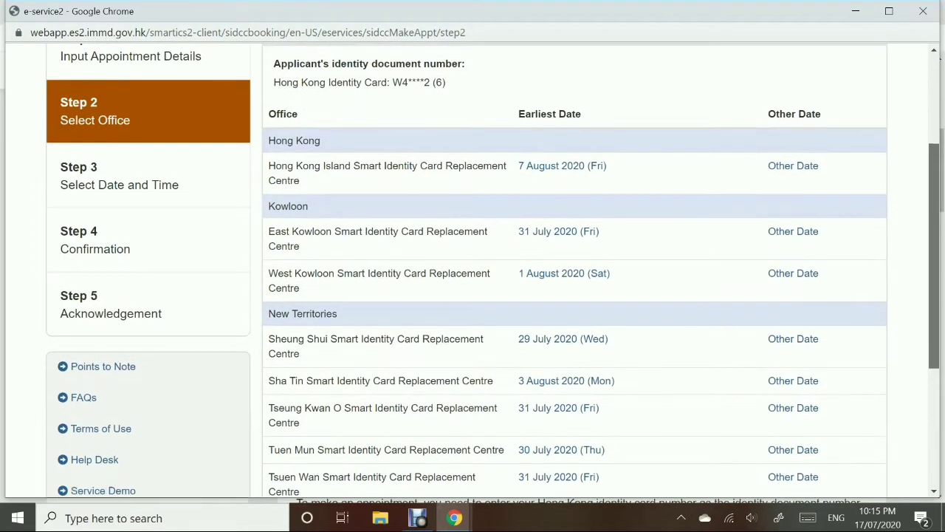
scroll(492, 270, down, 1)
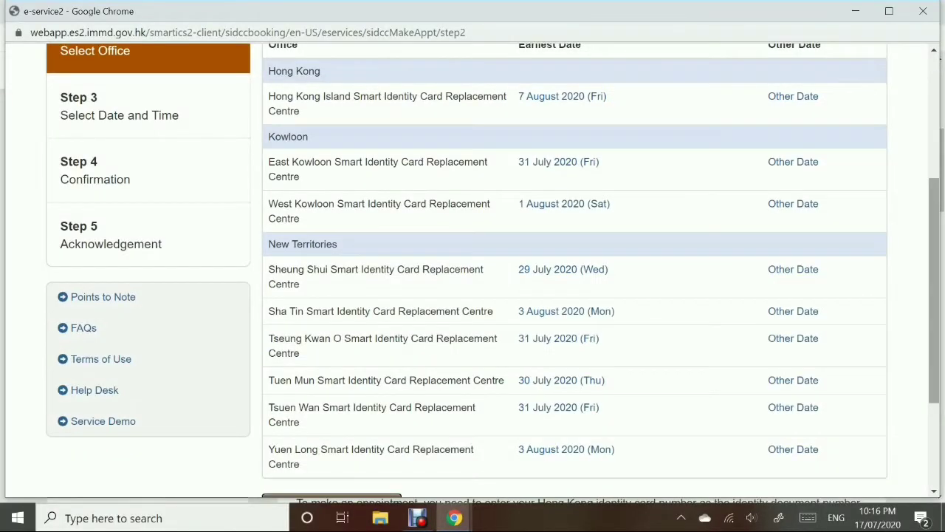
scroll(576, 281, up, 1)
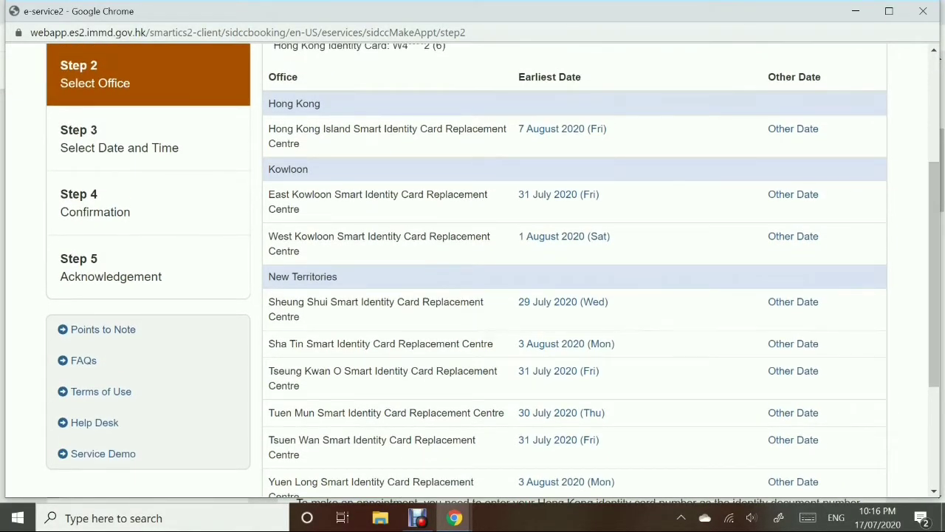
click(794, 128)
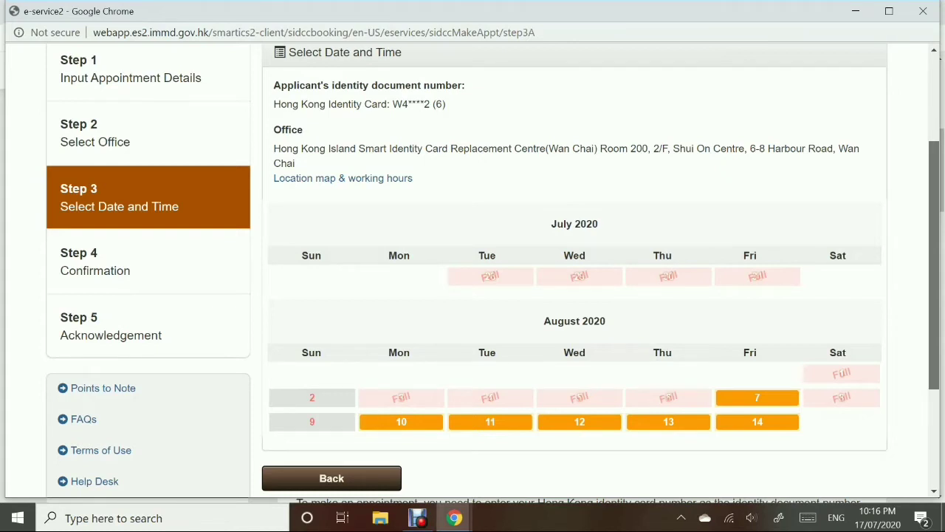
- Choose 12 August 2020 at 9:45 am and proceed to the confirmation page
scroll(575, 287, down, 1)
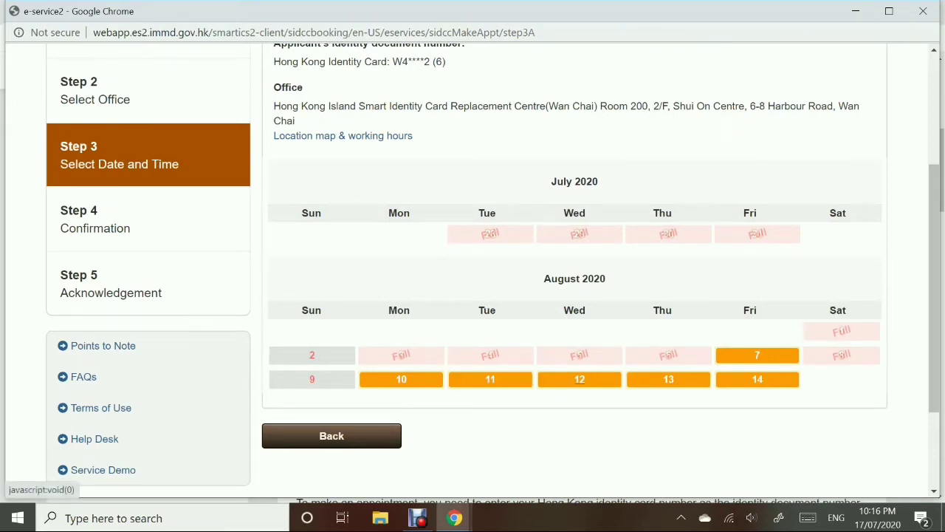
click(579, 379)
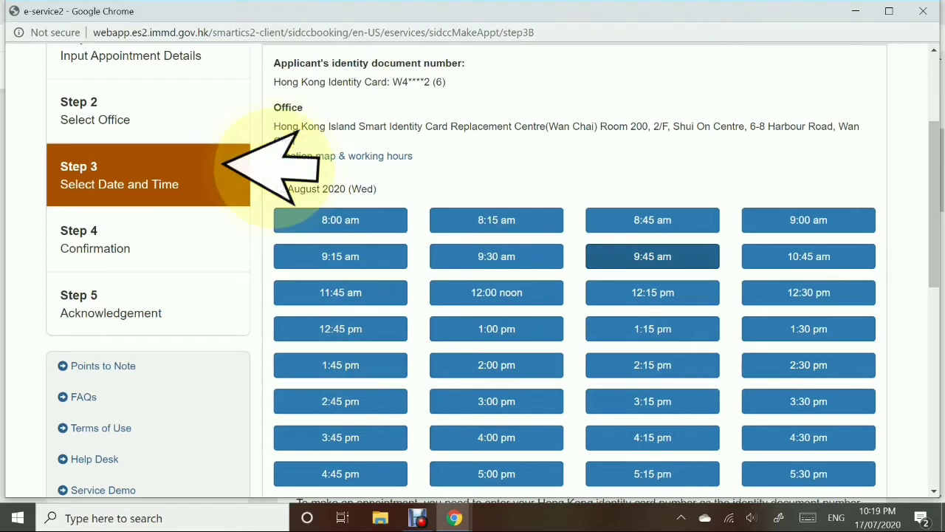
click(652, 257)
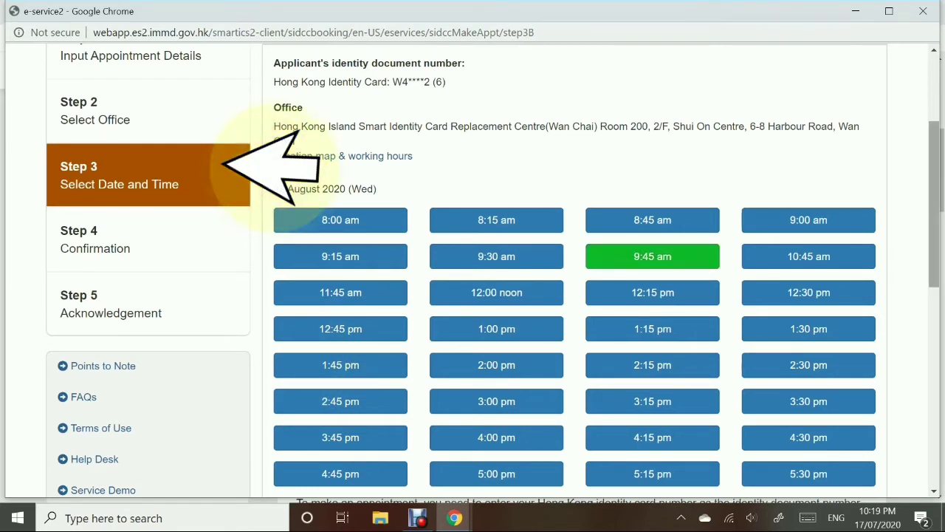
scroll(576, 296, down, 2)
scroll(576, 295, down, 2)
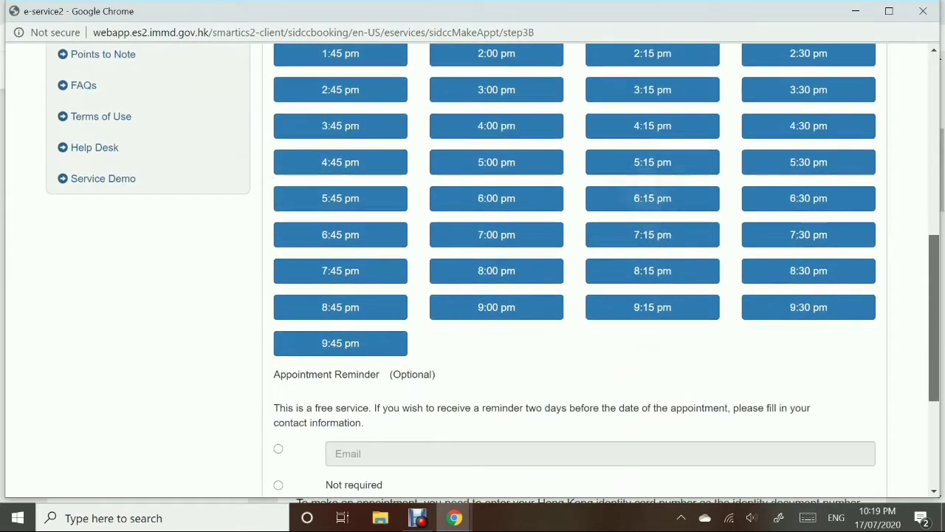
scroll(576, 296, down, 1)
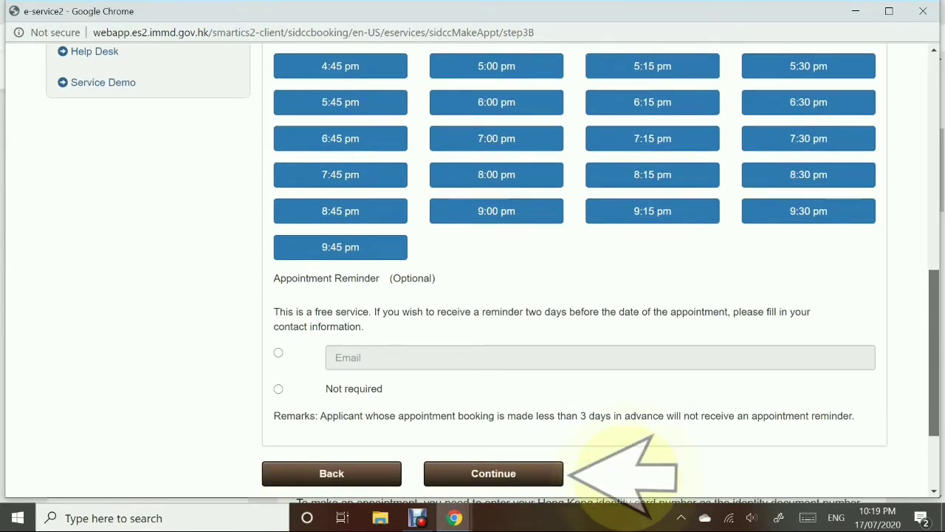
click(493, 473)
scroll(473, 288, down, 1)
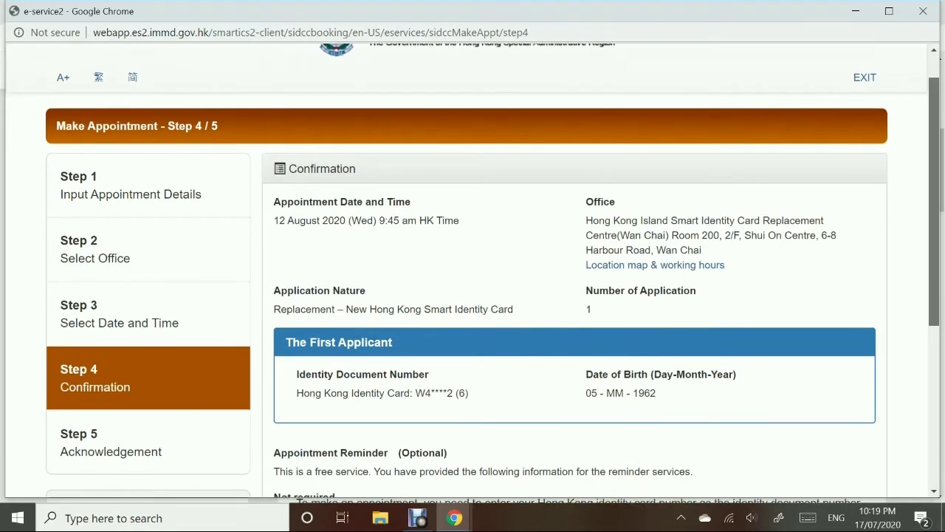
- Review and confirm the 12 August 2020, 9:45 am Wan Chai appointment
scroll(473, 288, down, 1)
scroll(364, 218, up, 1)
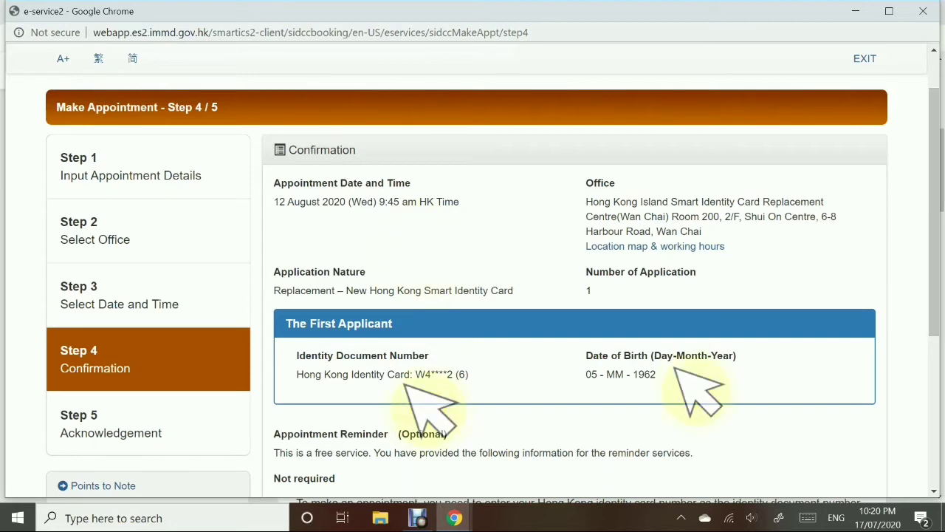
scroll(405, 386, down, 2)
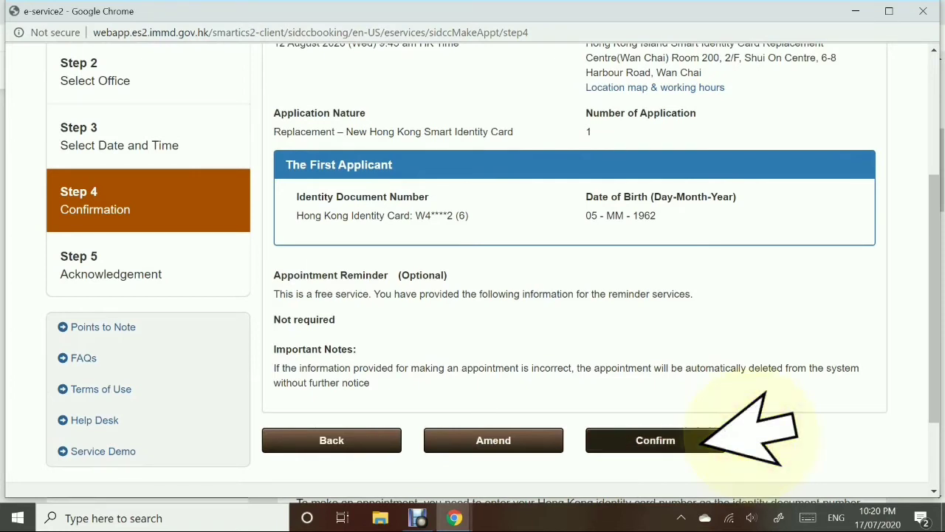
click(702, 442)
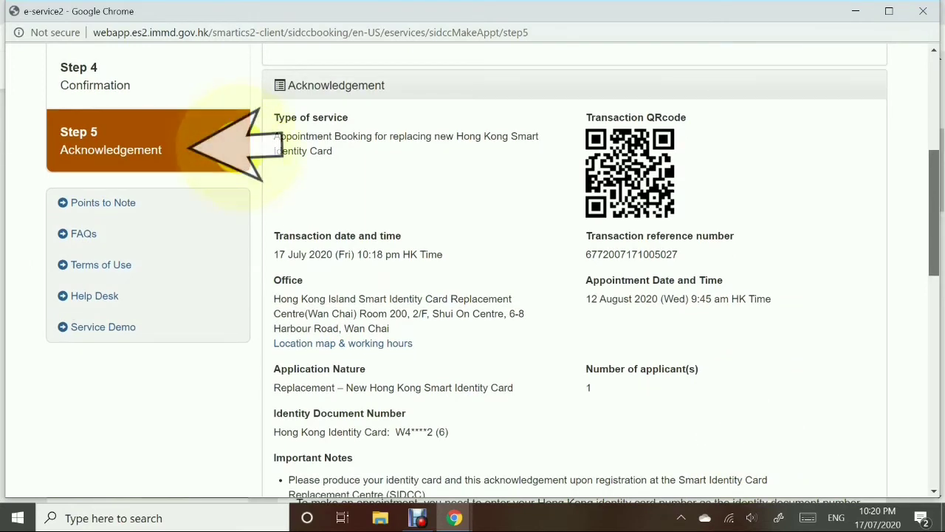
- Scroll through the acknowledgement for the 12 August 2020 Wan Chai booking
scroll(472, 274, down, 1)
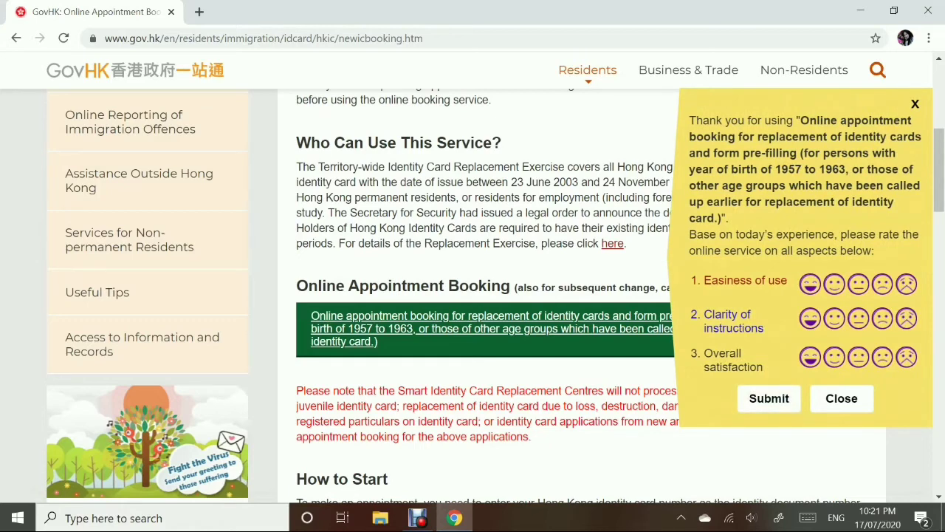
- Give ease of use the top rating, submit the survey, and reopen the booking e-service
click(810, 284)
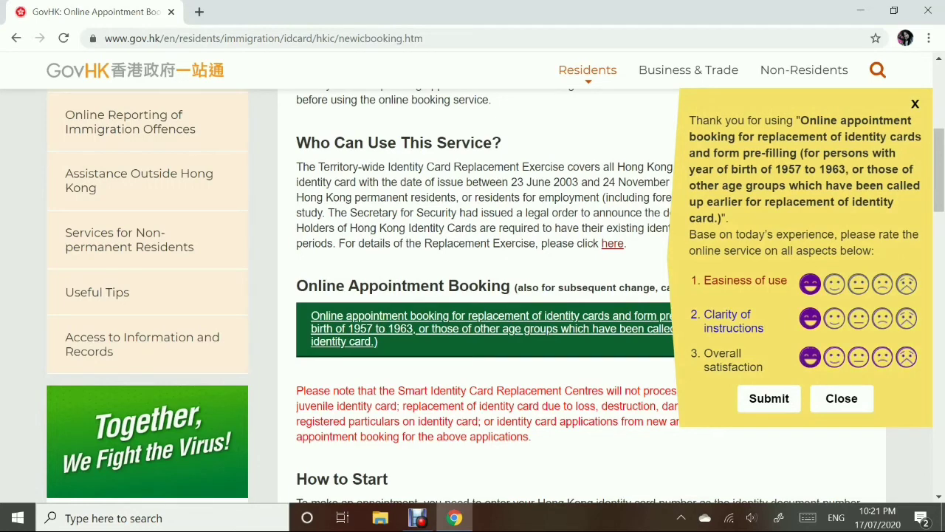
click(769, 399)
scroll(495, 295, down, 1)
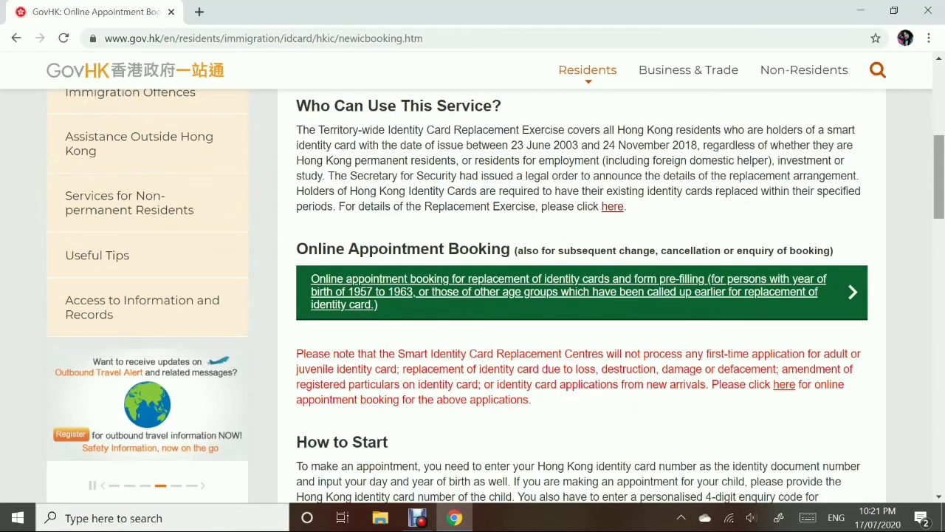
click(569, 292)
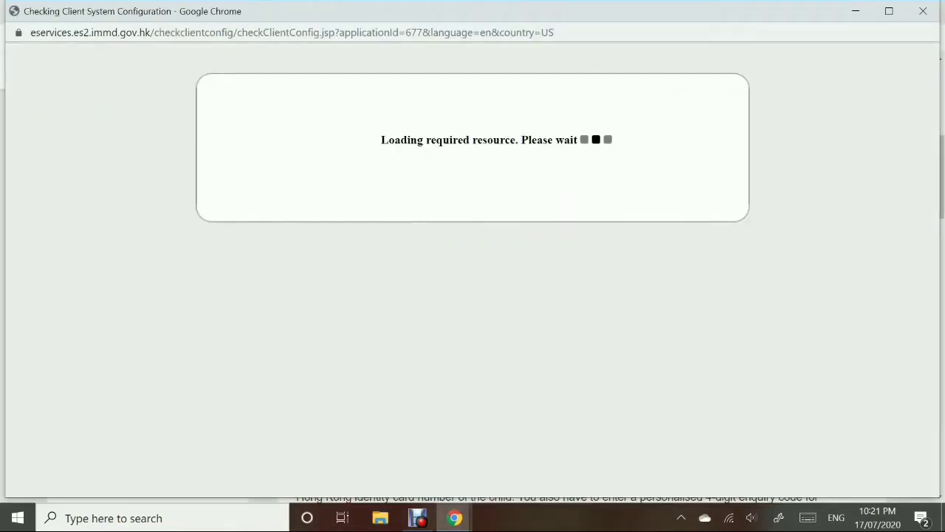
scroll(473, 284, down, 1)
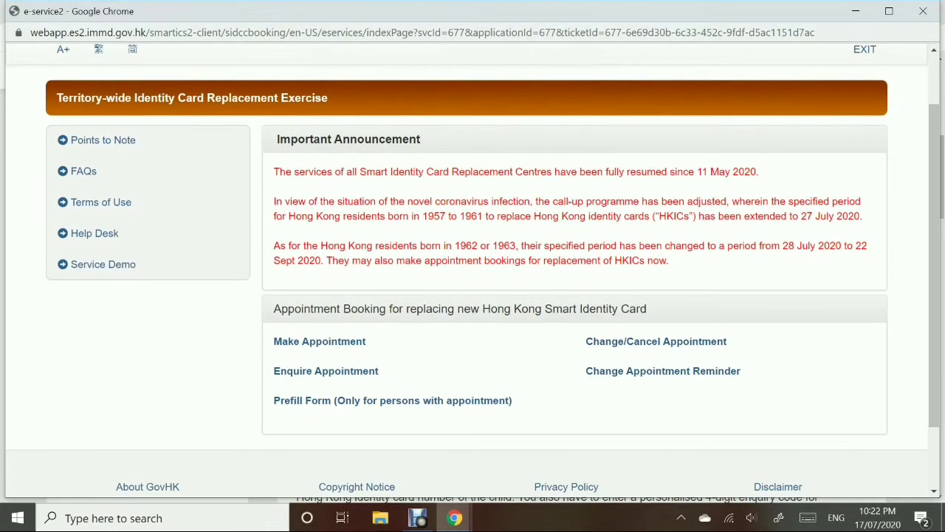
- Start the Enquire Appointment service and accept its declaration
click(326, 371)
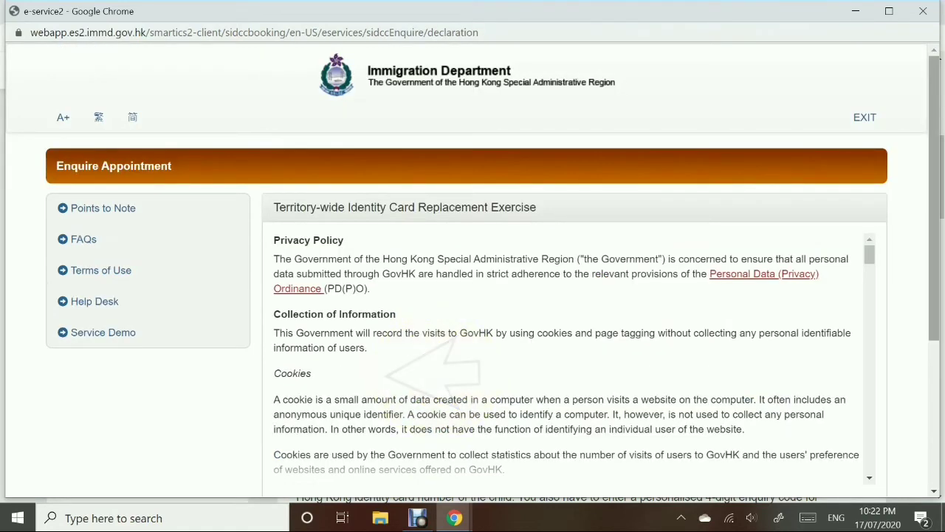
scroll(473, 271, down, 2)
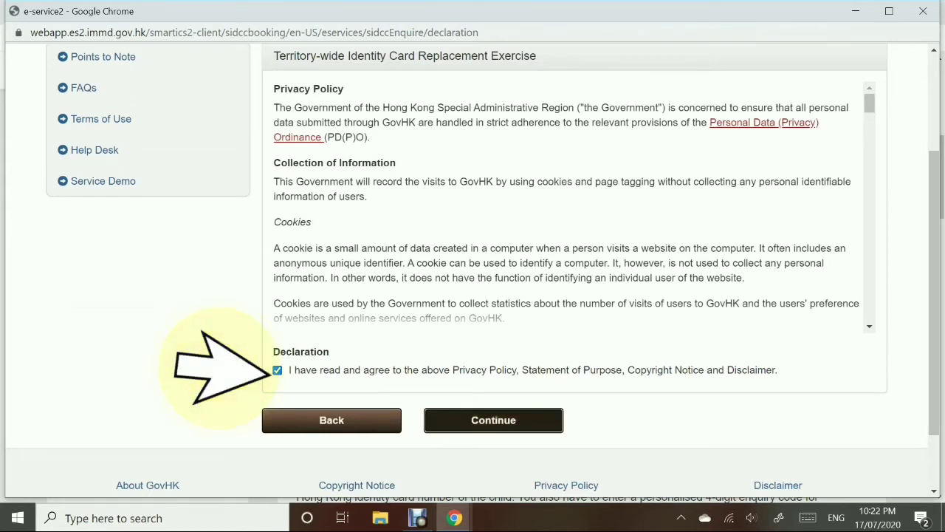
click(493, 419)
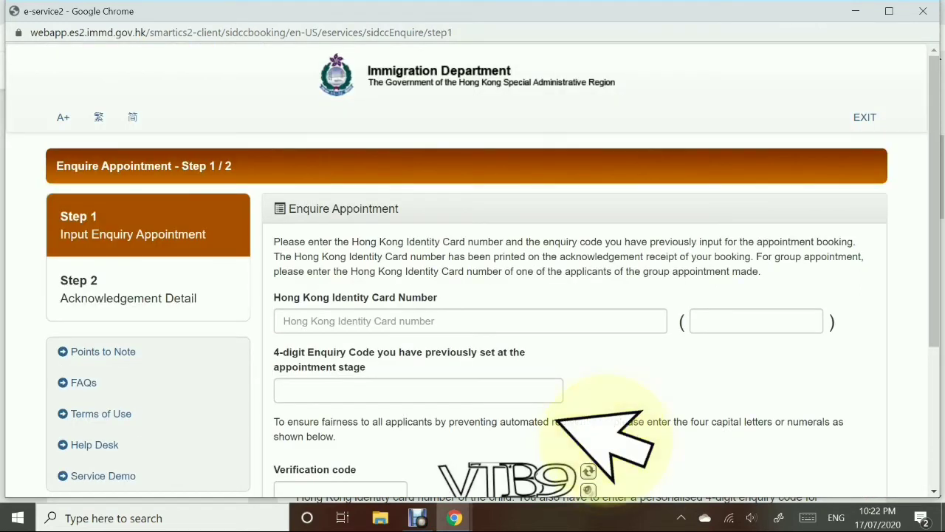
- Fill in the identity card number, check digit, enquiry code and verification code, then submit the enquiry
click(283, 320)
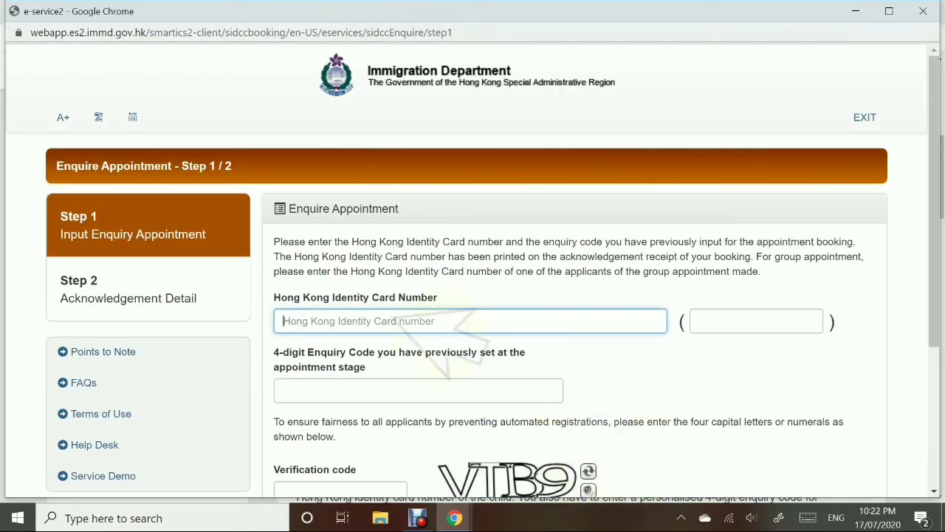
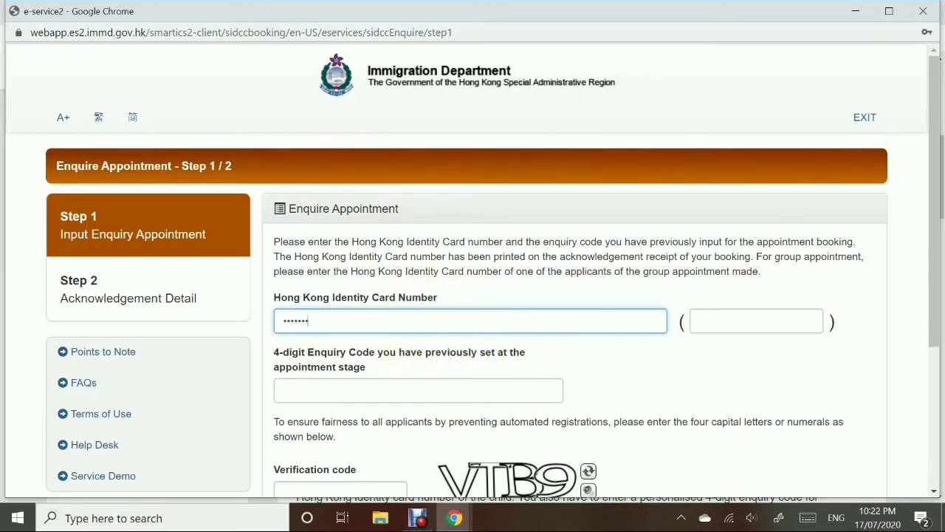
click(756, 320)
text(3)
key(Tab)
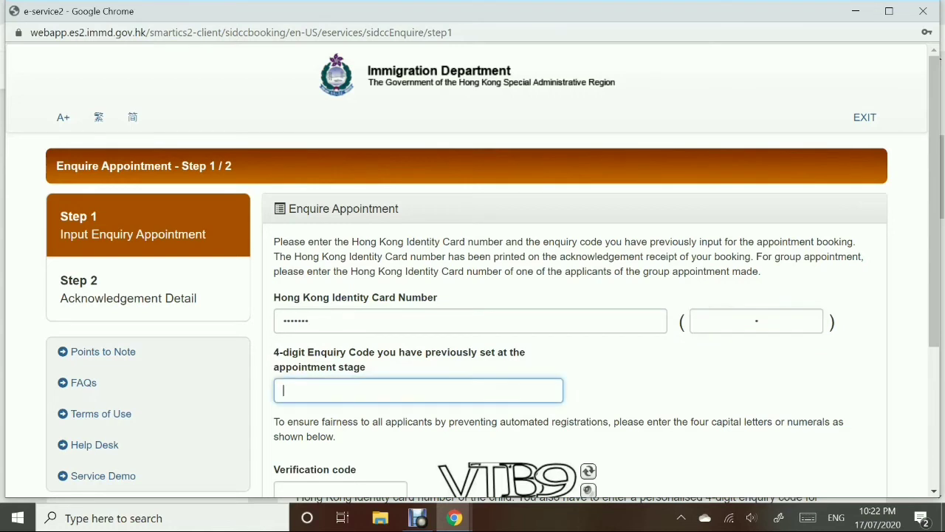
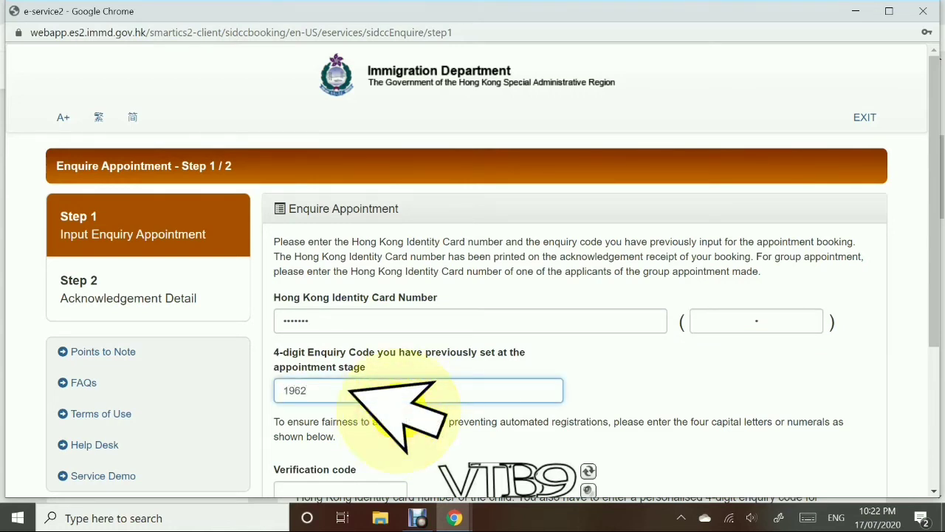
key(Tab)
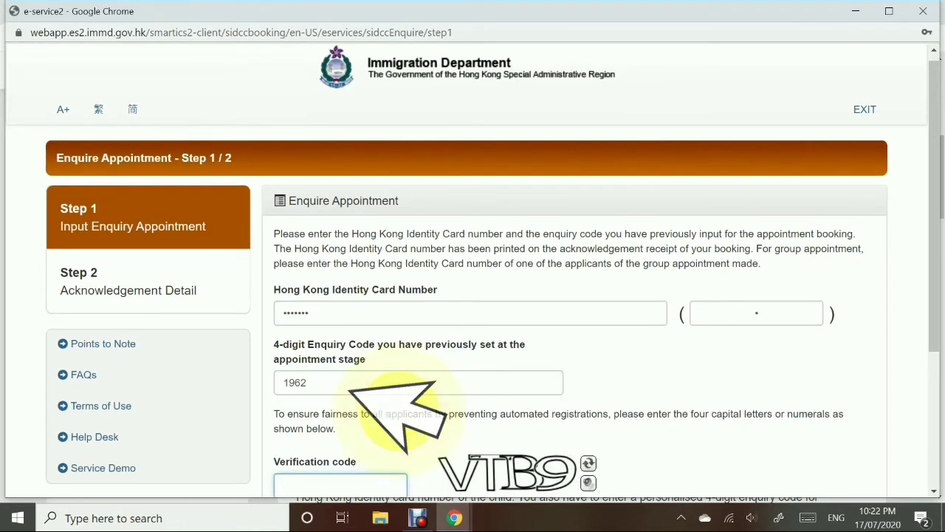
text(VT)
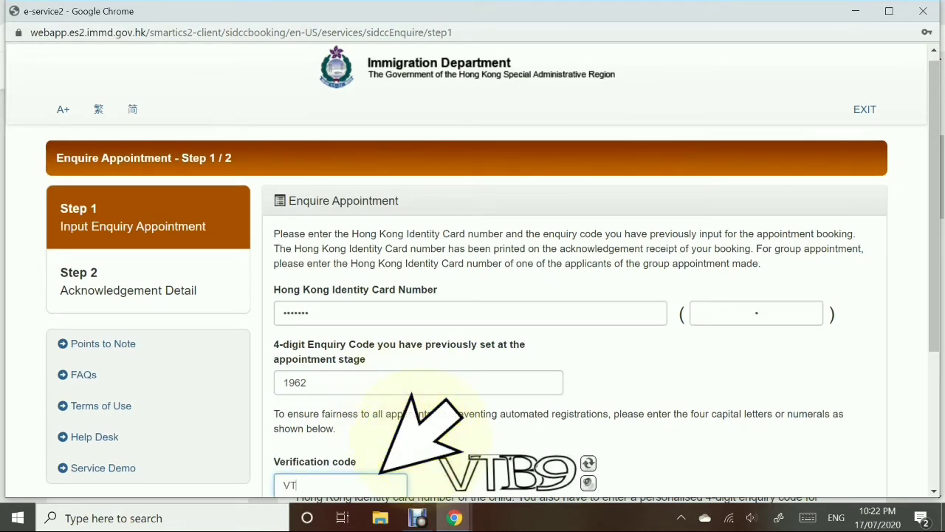
text(B9)
scroll(472, 284, down, 2)
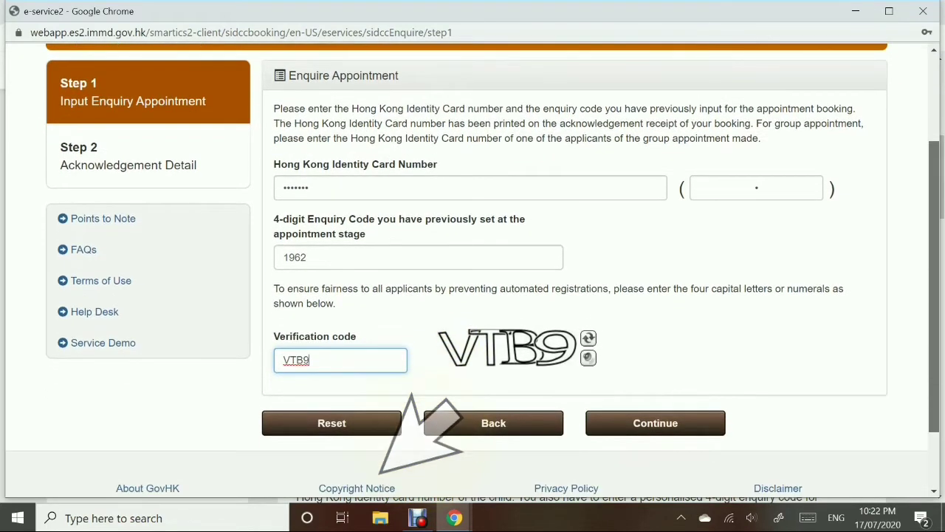
key(Return)
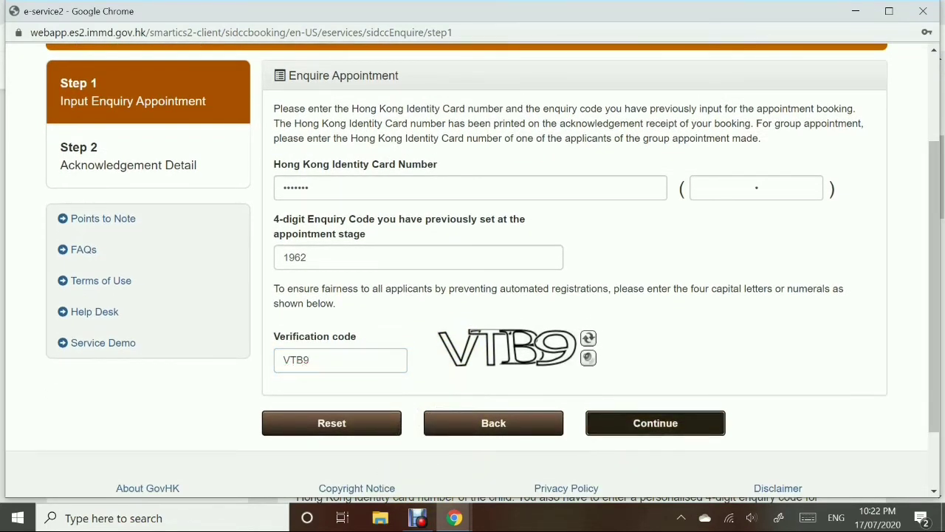
scroll(575, 278, down, 1)
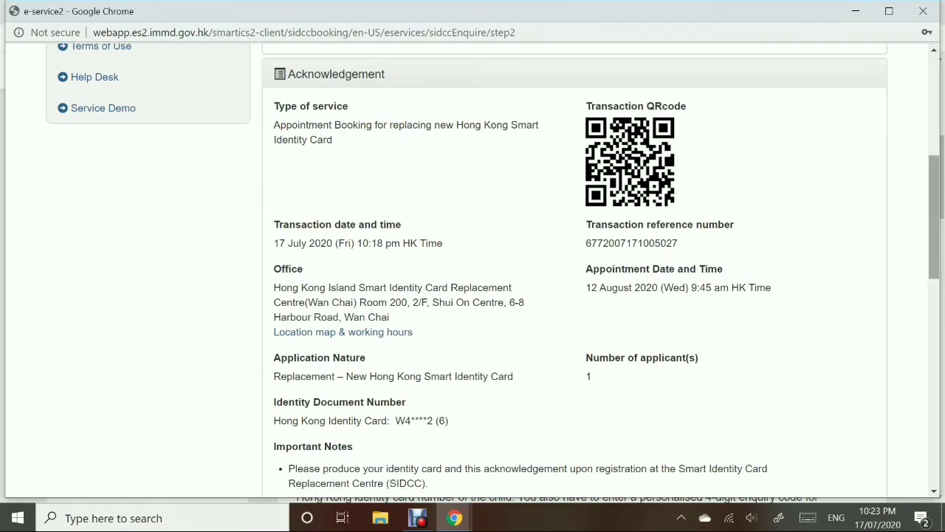
- Review the 12 August 2020 9:45 am Wan Chai acknowledgement, exit the enquiry service, and relaunch online booking
scroll(575, 278, down, 3)
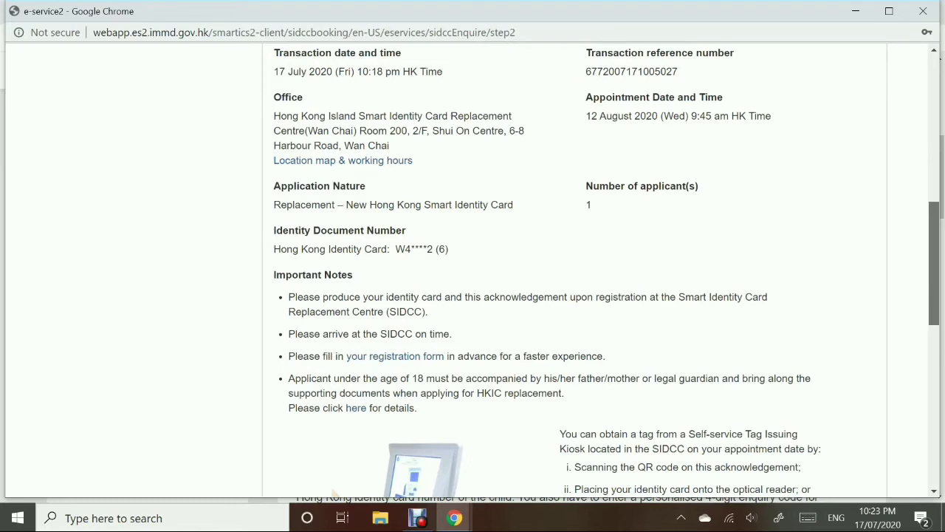
scroll(575, 278, up, 6)
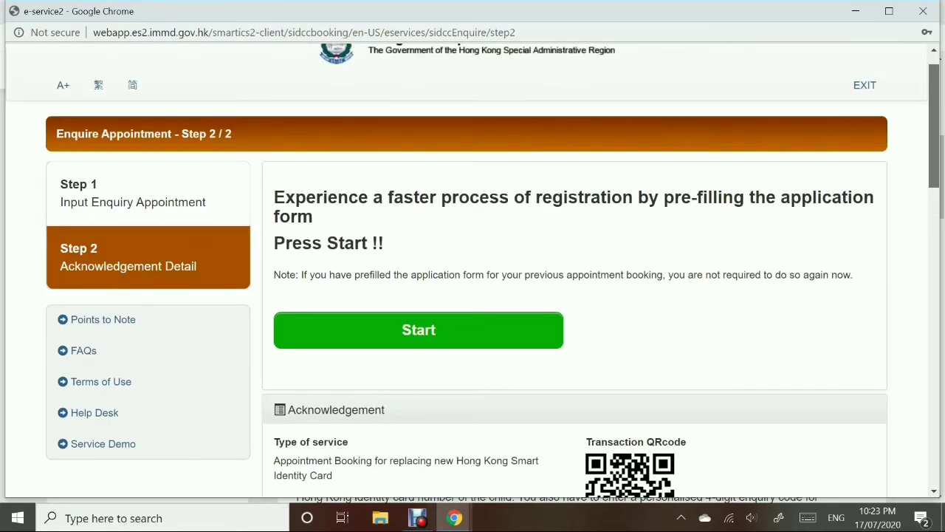
click(865, 85)
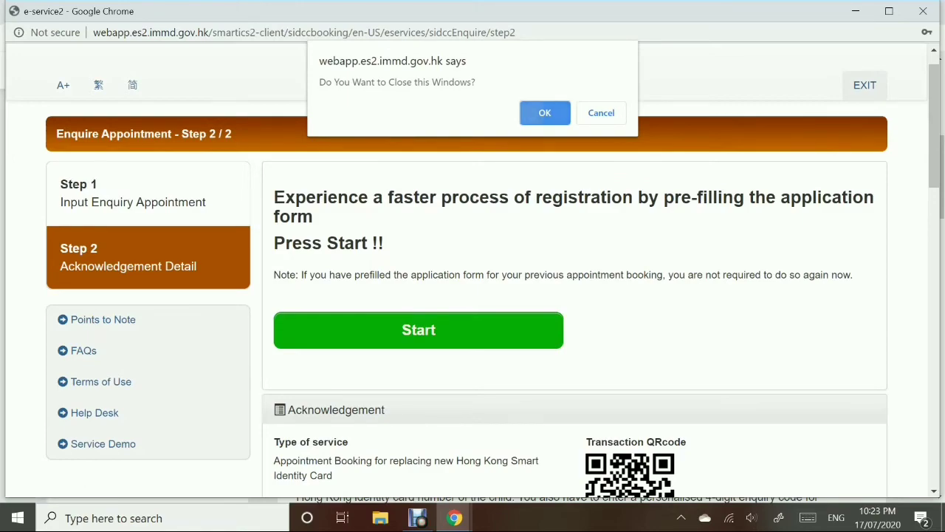
key(Return)
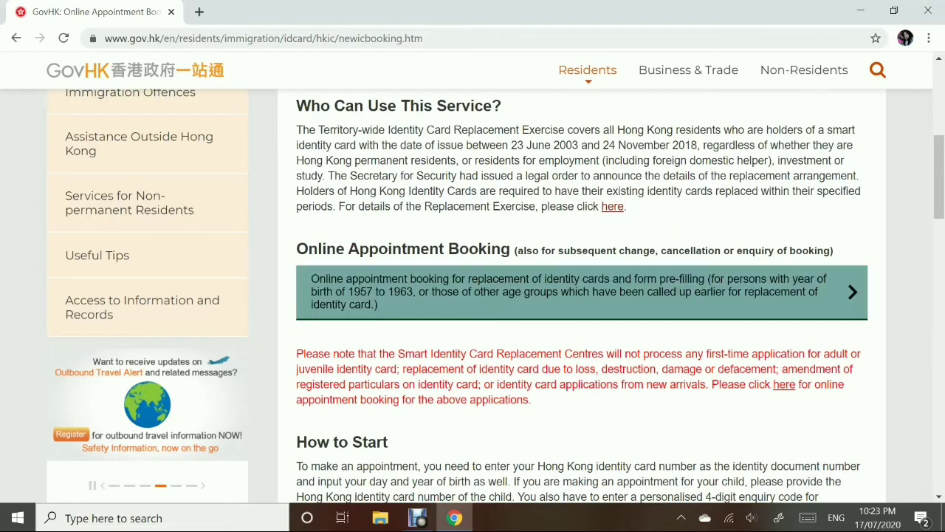
click(561, 291)
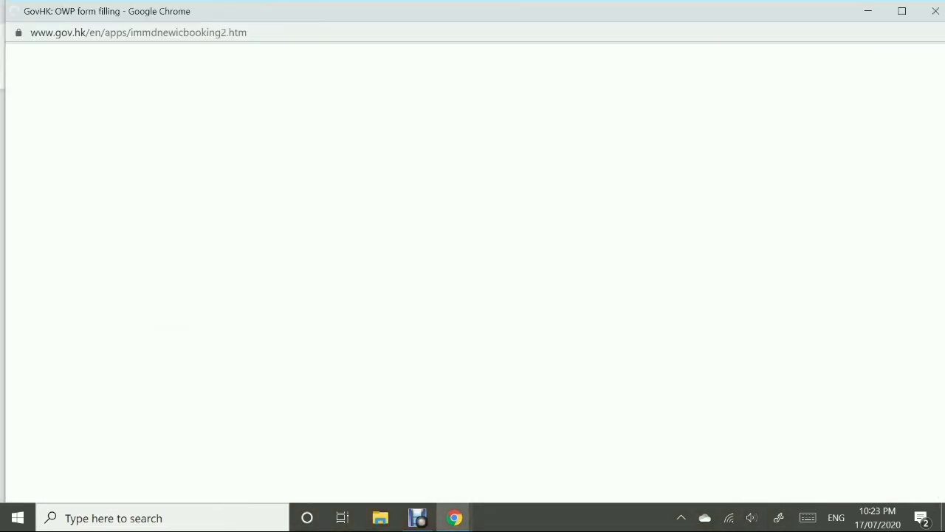